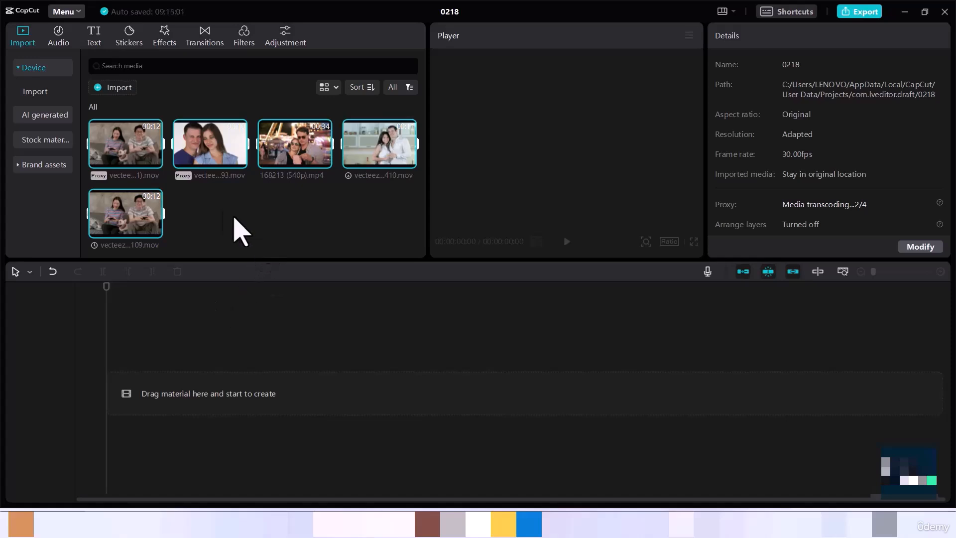
{"action": "mouse_move", "coordinate": [234, 163]}
{"action": "left_click", "coordinate": [239, 160]}
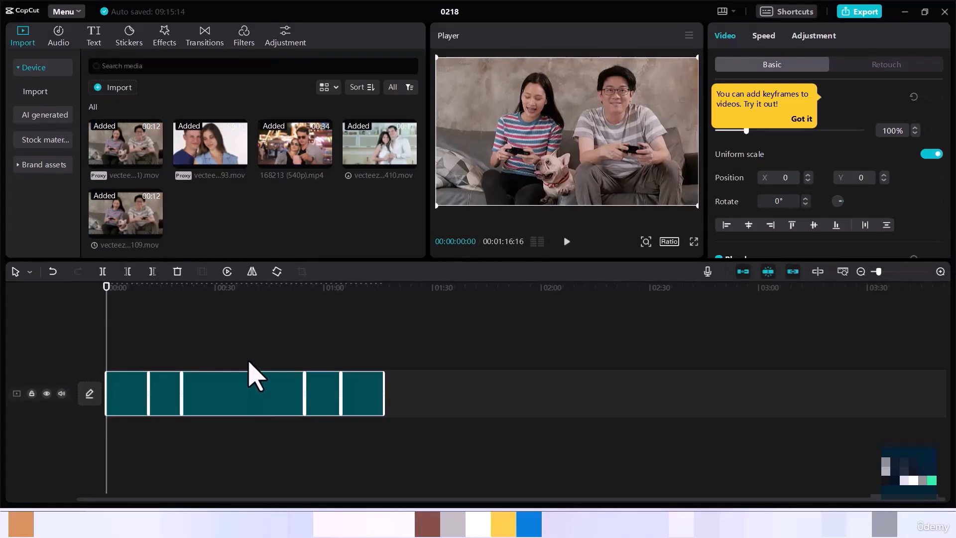
{"action": "key", "text": "Delete"}
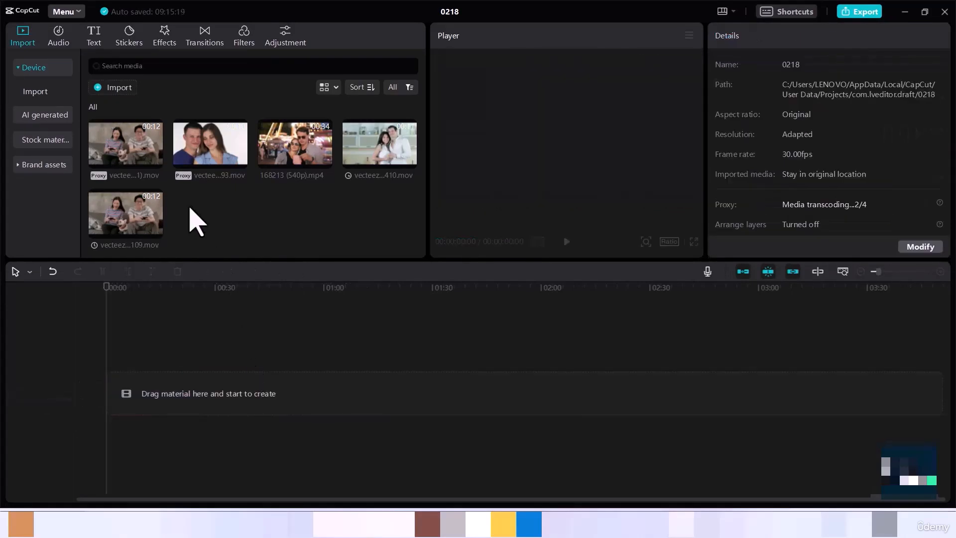
- Add the clip of the couple with the rose to the timeline
{"action": "left_click", "coordinate": [215, 164]}
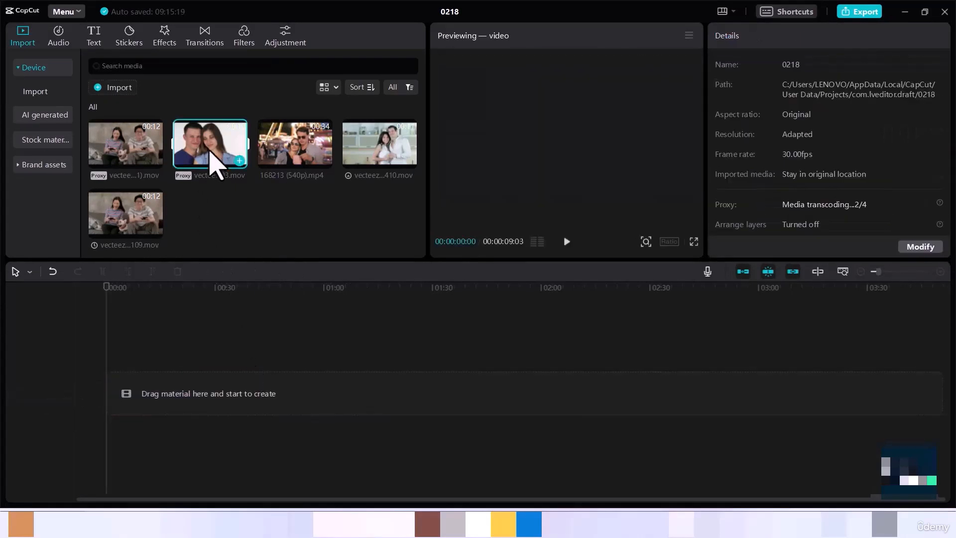
{"action": "left_click", "coordinate": [240, 161]}
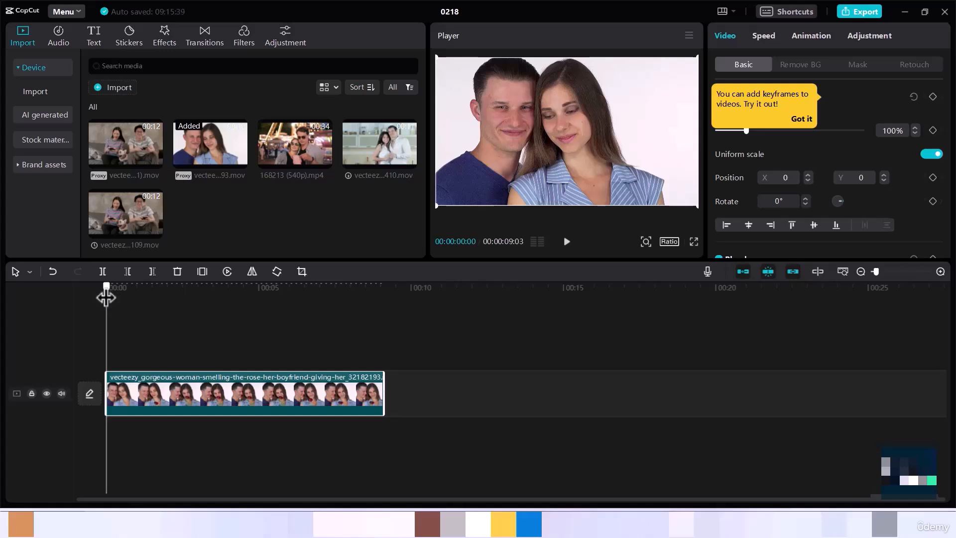
- Split the clip at about 00:02:06 and 00:04:19 on the timeline
{"action": "left_click_drag", "start_coordinate": [106, 299], "coordinate": [173, 308]}
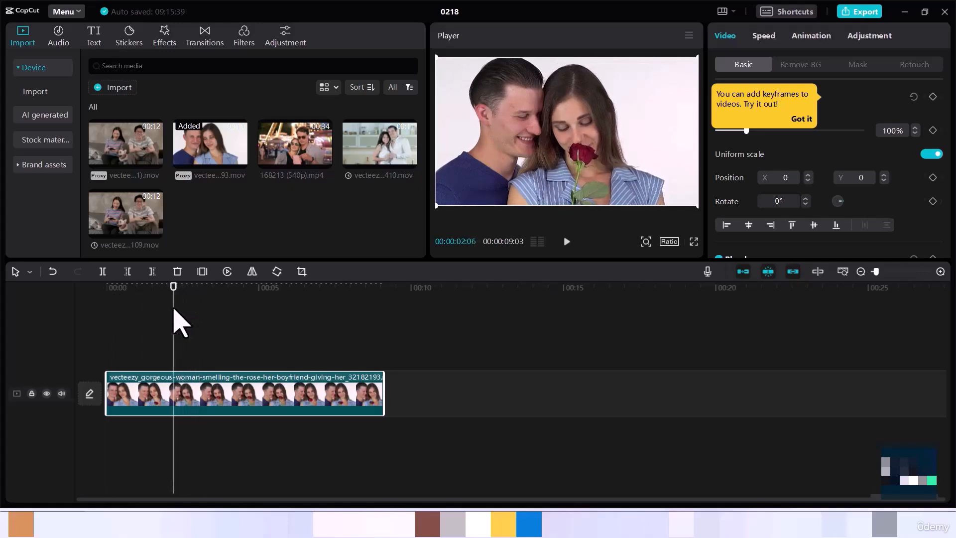
{"action": "key", "text": "ctrl+b"}
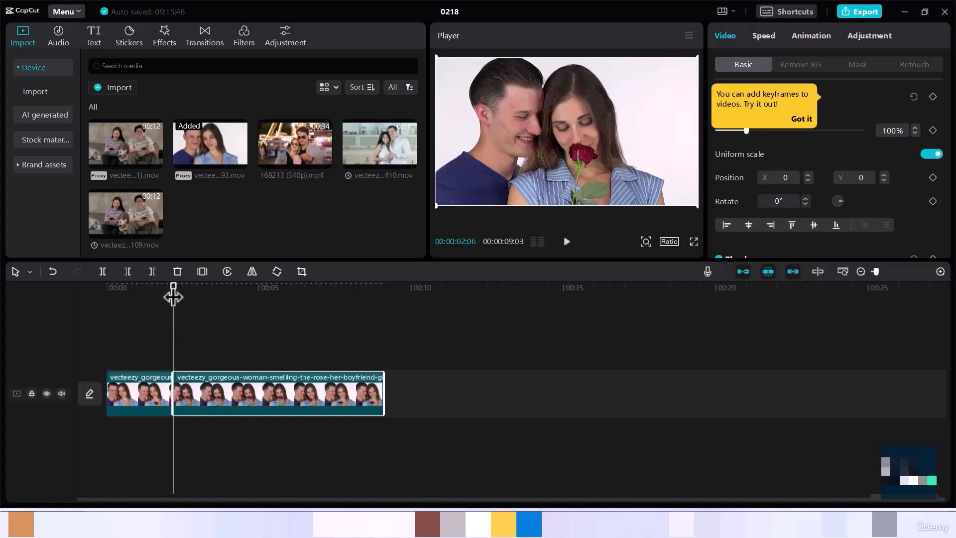
{"action": "left_click_drag", "start_coordinate": [173, 297], "coordinate": [247, 305]}
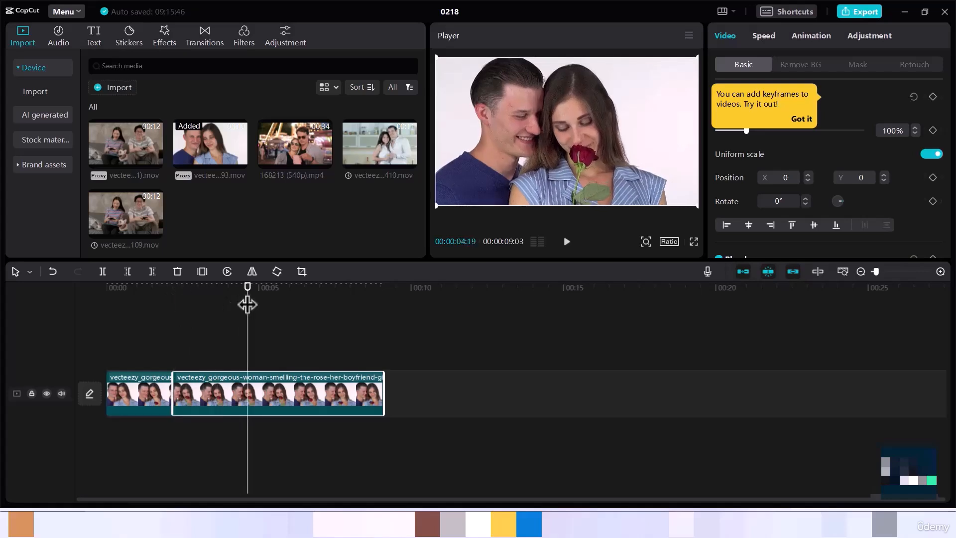
{"action": "key", "text": "ctrl+b"}
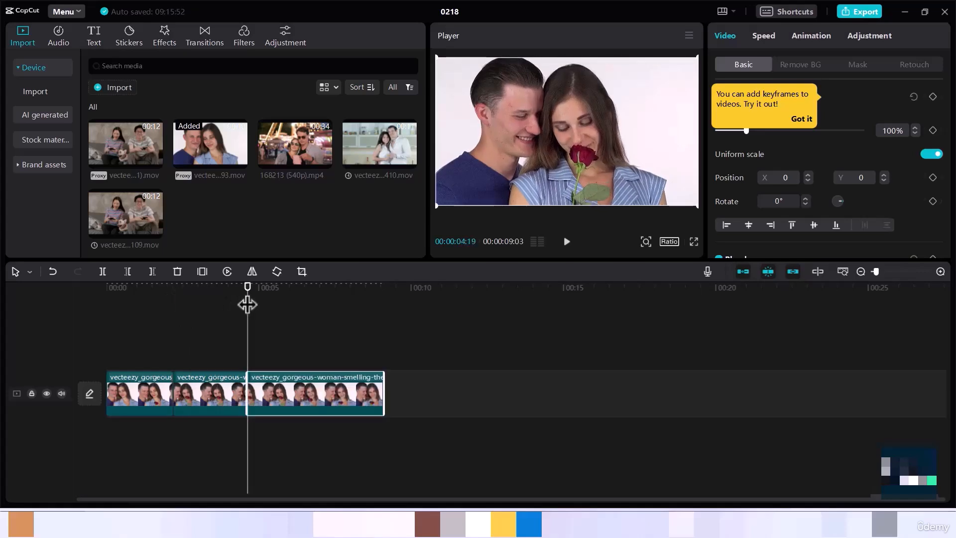
- Split the last segment again at about 00:06:28, making four segments
{"action": "key", "text": "s"}
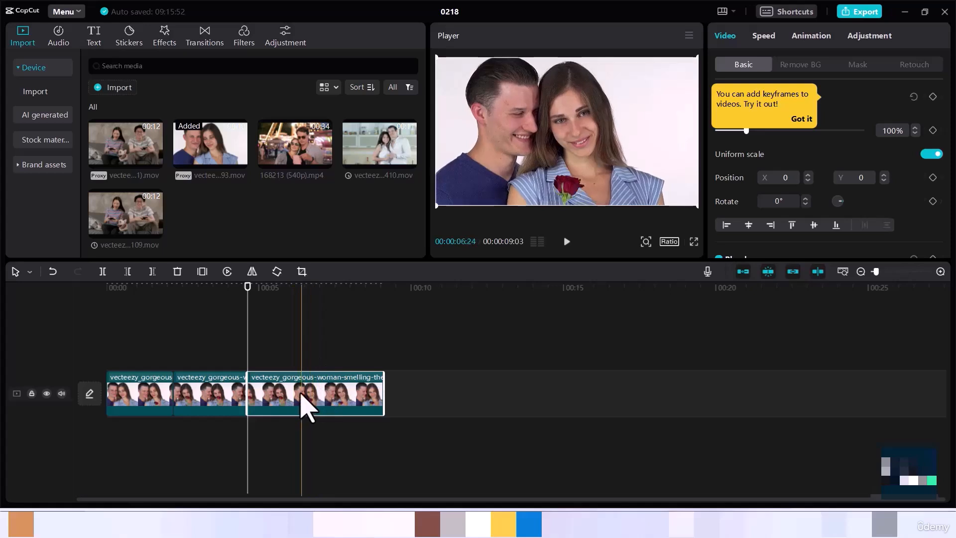
{"action": "key", "text": "s"}
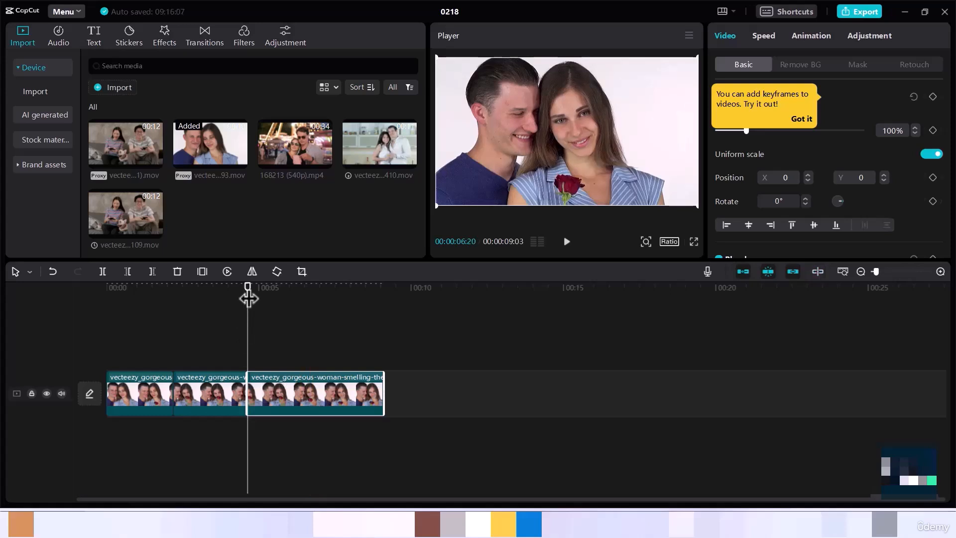
{"action": "left_click", "coordinate": [318, 302]}
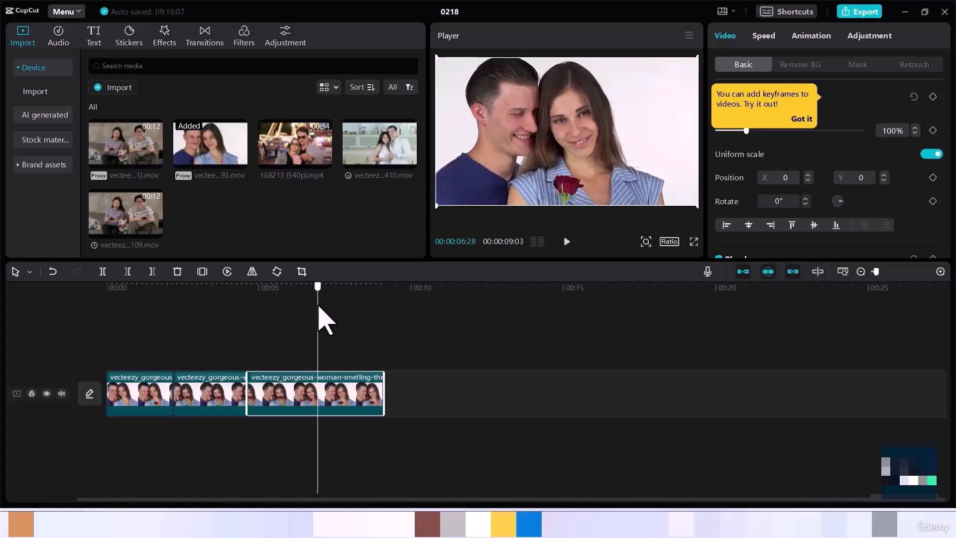
{"action": "key", "text": "ctrl+b"}
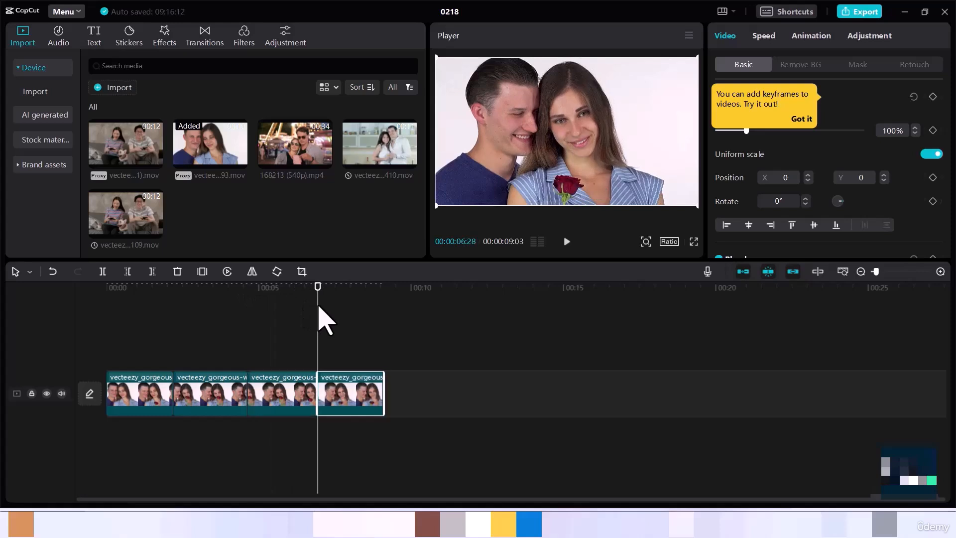
- Apply the GTA III movie filter over the first segment, aligned to the start of the timeline
{"action": "left_click", "coordinate": [149, 389]}
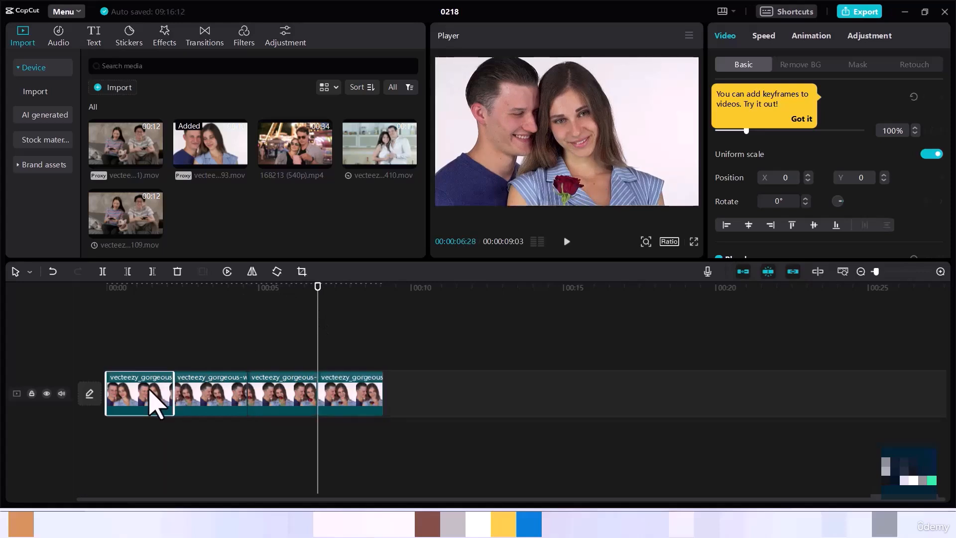
{"action": "left_click", "coordinate": [140, 364]}
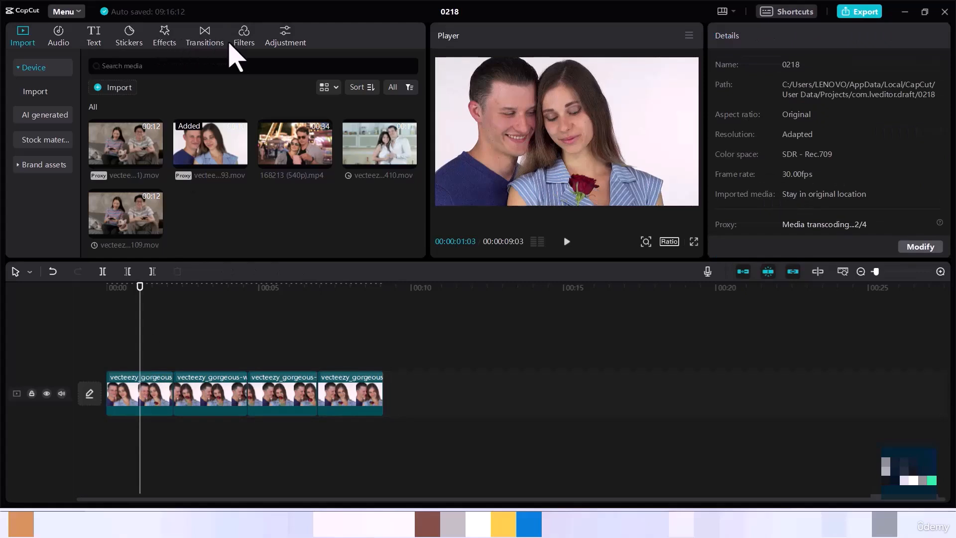
{"action": "left_click", "coordinate": [248, 52]}
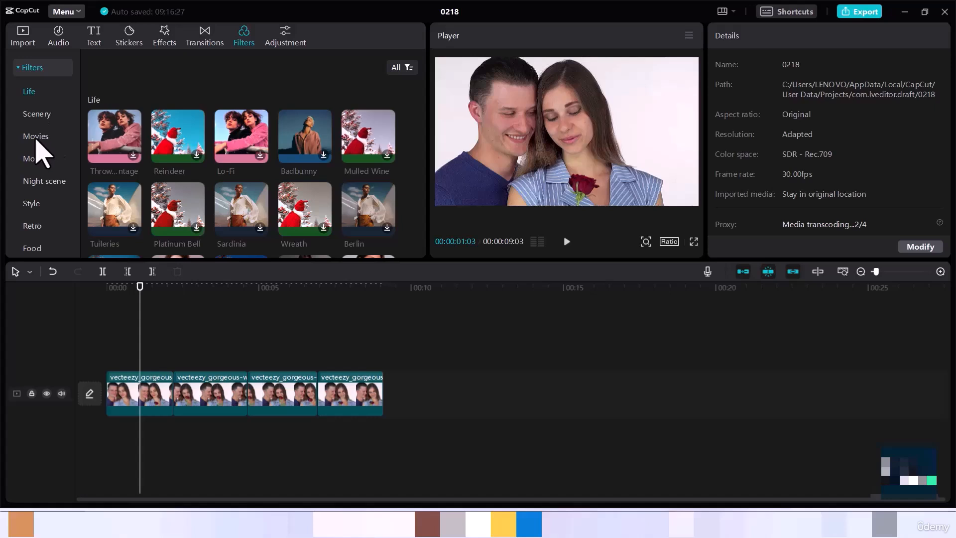
{"action": "left_click", "coordinate": [36, 141]}
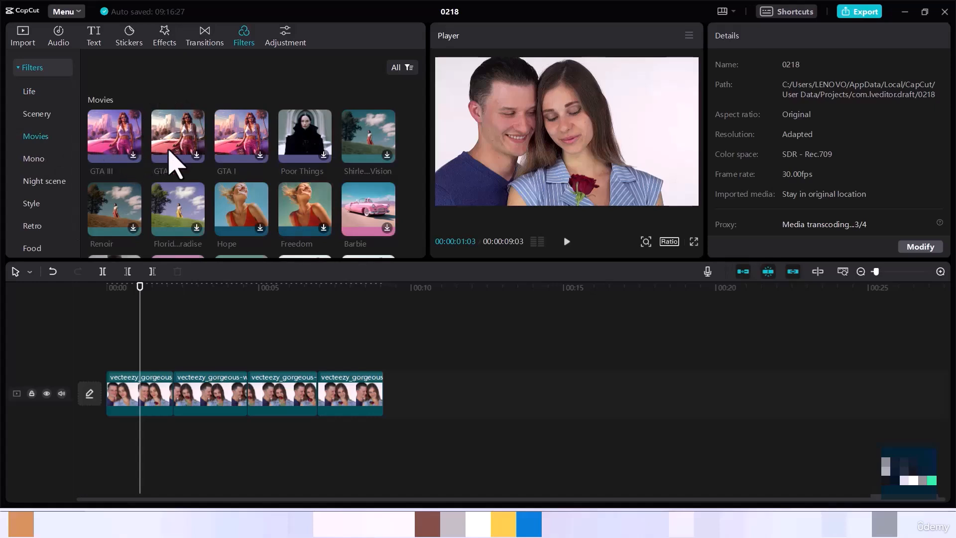
{"action": "left_click", "coordinate": [133, 155]}
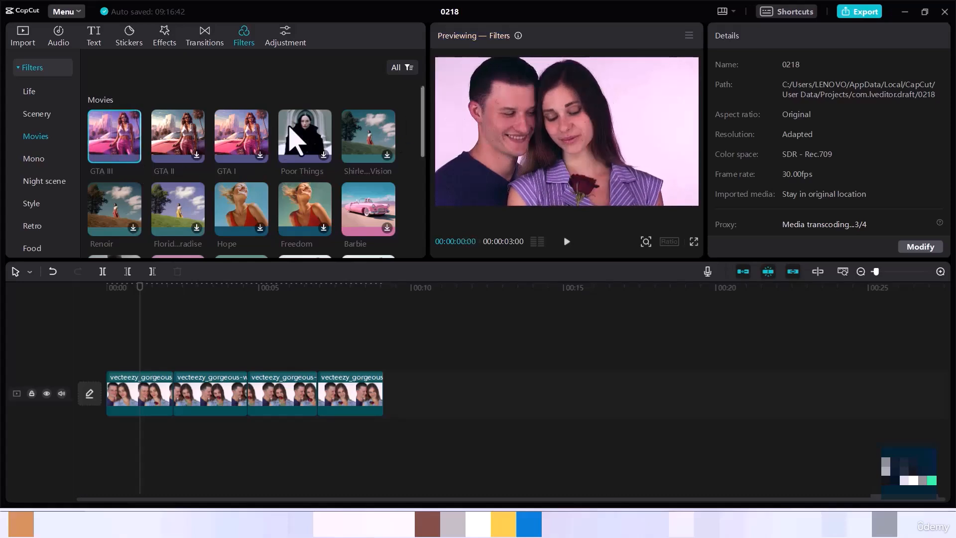
{"action": "mouse_move", "coordinate": [125, 149]}
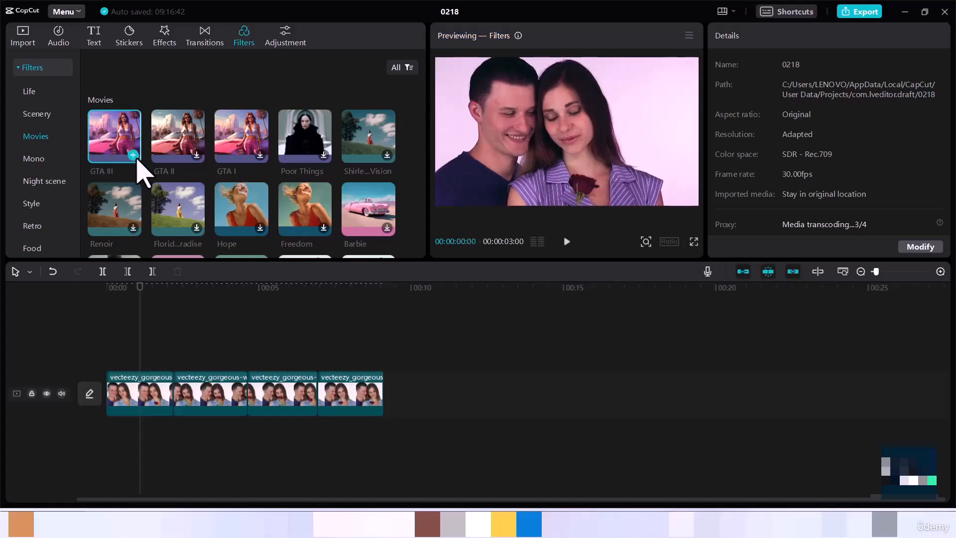
{"action": "left_click", "coordinate": [134, 156]}
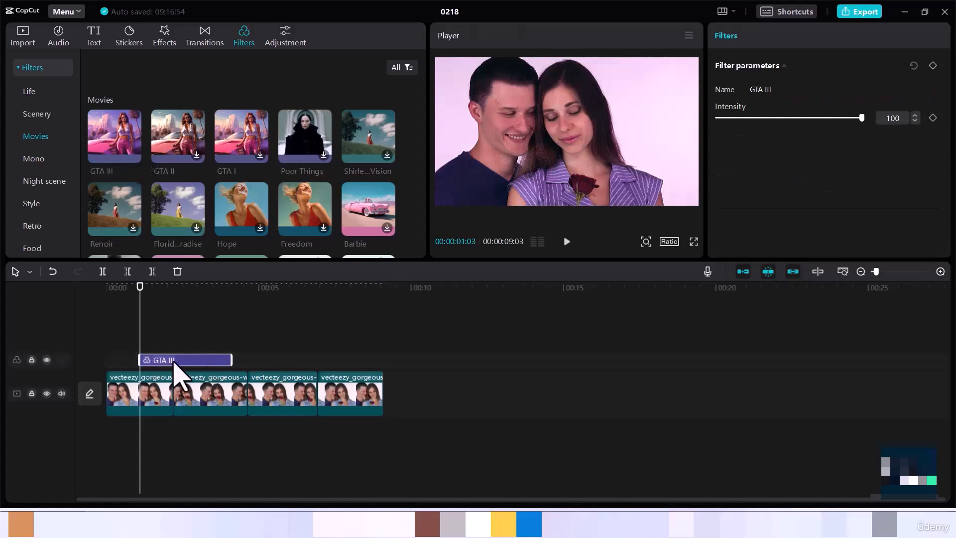
{"action": "mouse_move", "coordinate": [171, 363]}
{"action": "left_mouse_down"}
{"action": "mouse_move", "coordinate": [149, 362]}
{"action": "mouse_move", "coordinate": [189, 359]}
{"action": "mouse_move", "coordinate": [170, 359]}
{"action": "left_mouse_up"}
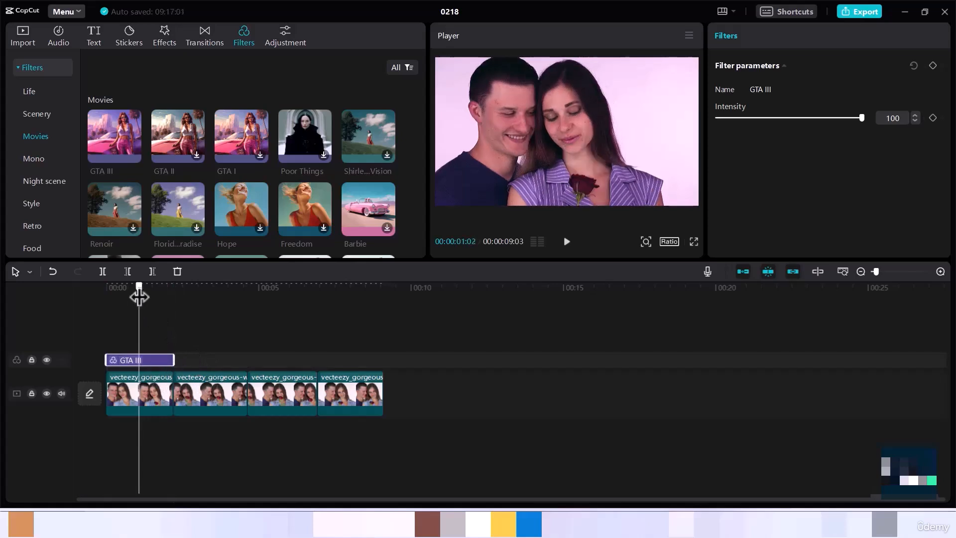
- Add the Tuileries life filter over the second segment, aligned to its start
{"action": "left_click_drag", "start_coordinate": [139, 297], "coordinate": [183, 299]}
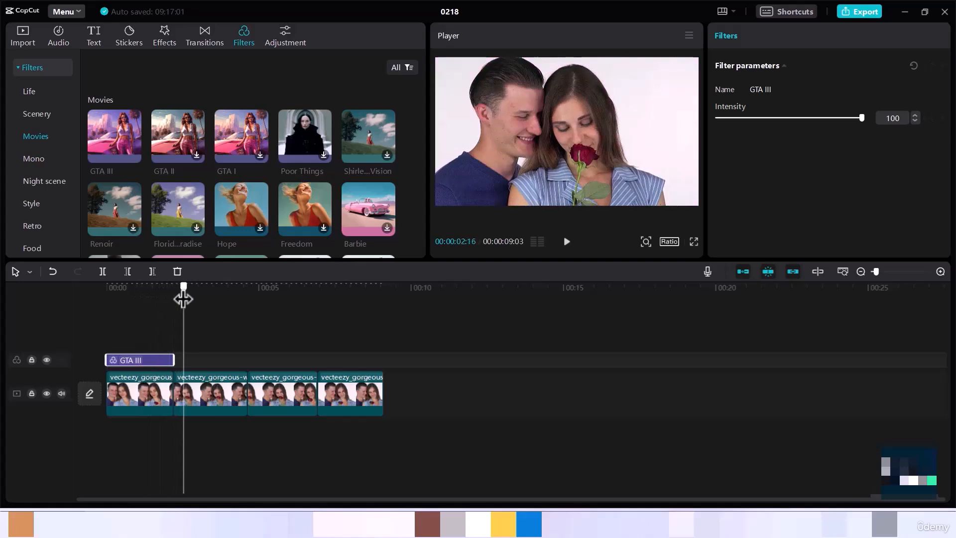
{"action": "left_click_drag", "start_coordinate": [183, 299], "coordinate": [189, 299]}
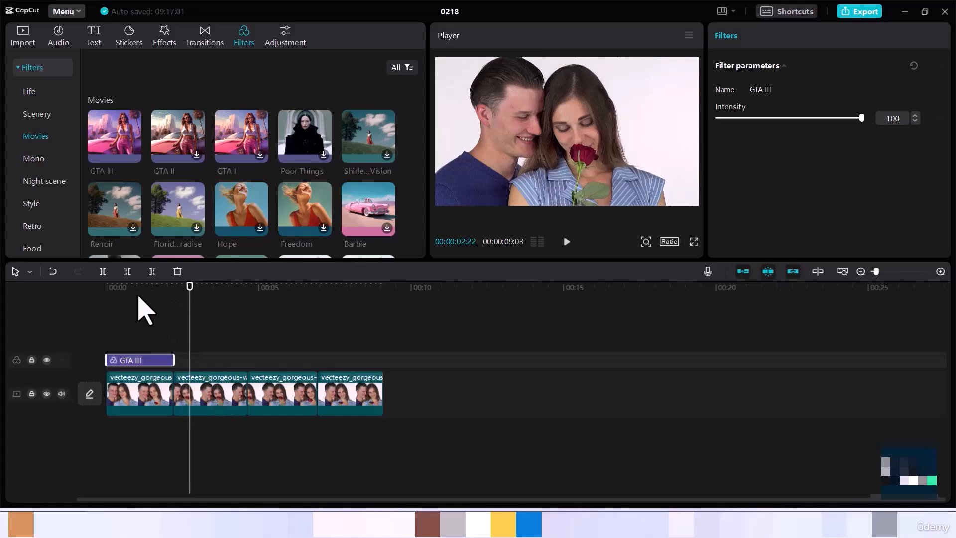
{"action": "left_click", "coordinate": [30, 92]}
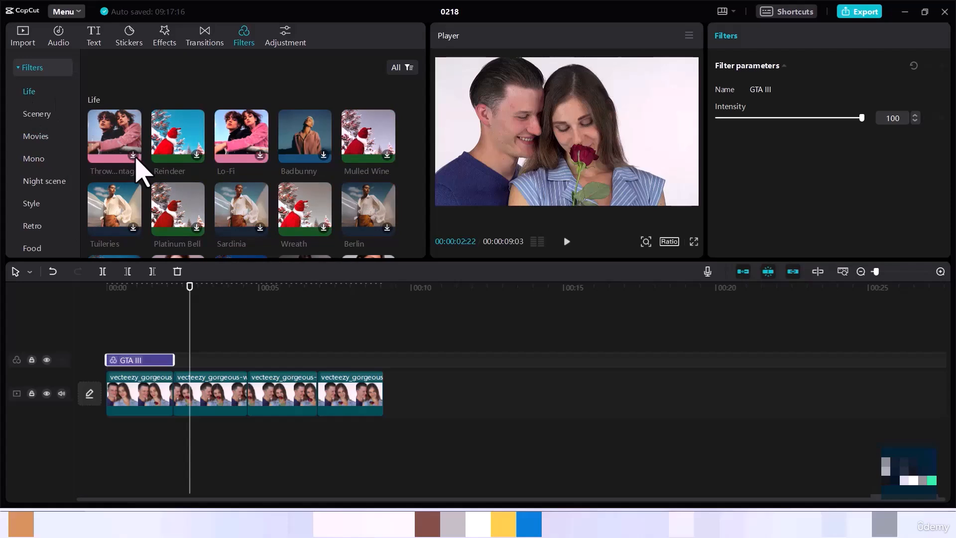
{"action": "left_click", "coordinate": [135, 229]}
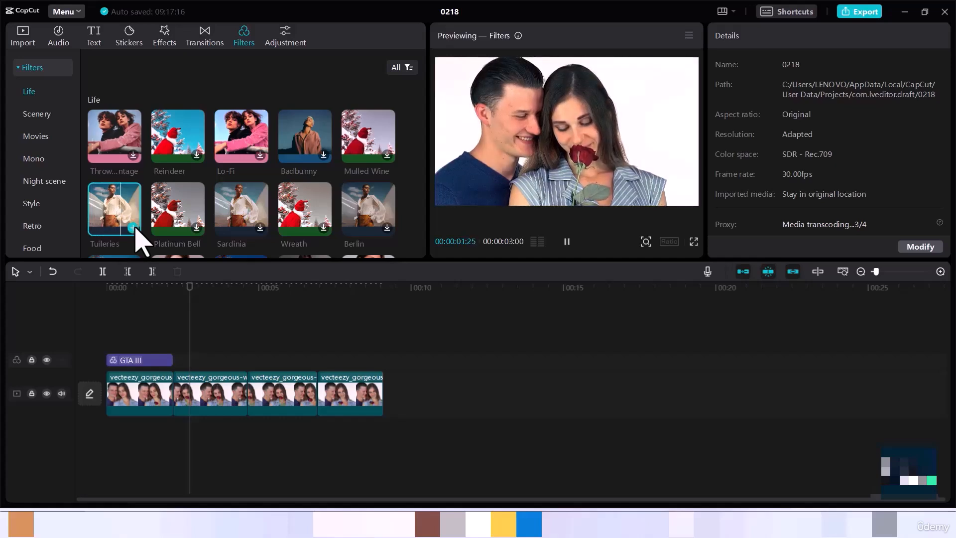
{"action": "left_click", "coordinate": [133, 229]}
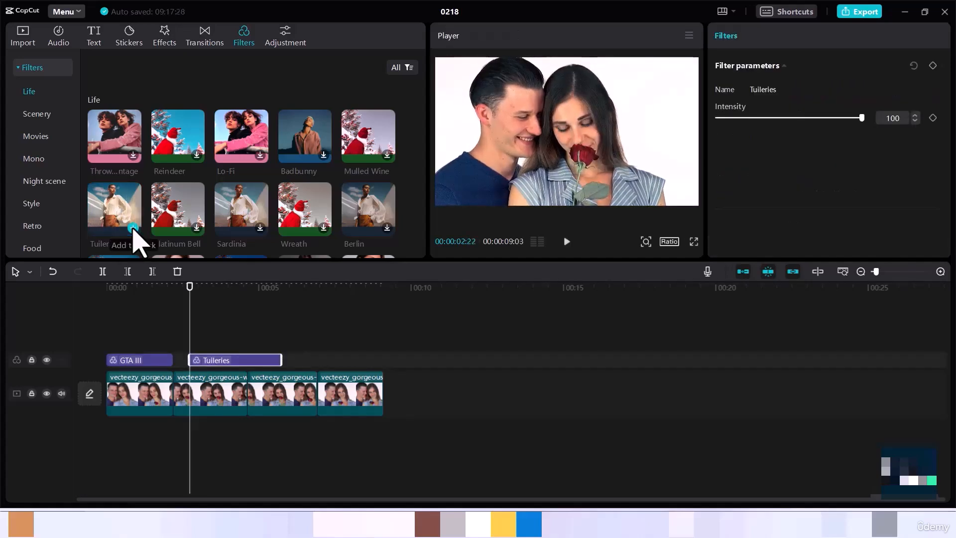
{"action": "mouse_move", "coordinate": [252, 362]}
{"action": "left_mouse_down"}
{"action": "mouse_move", "coordinate": [238, 362]}
{"action": "mouse_move", "coordinate": [249, 359]}
{"action": "left_mouse_up"}
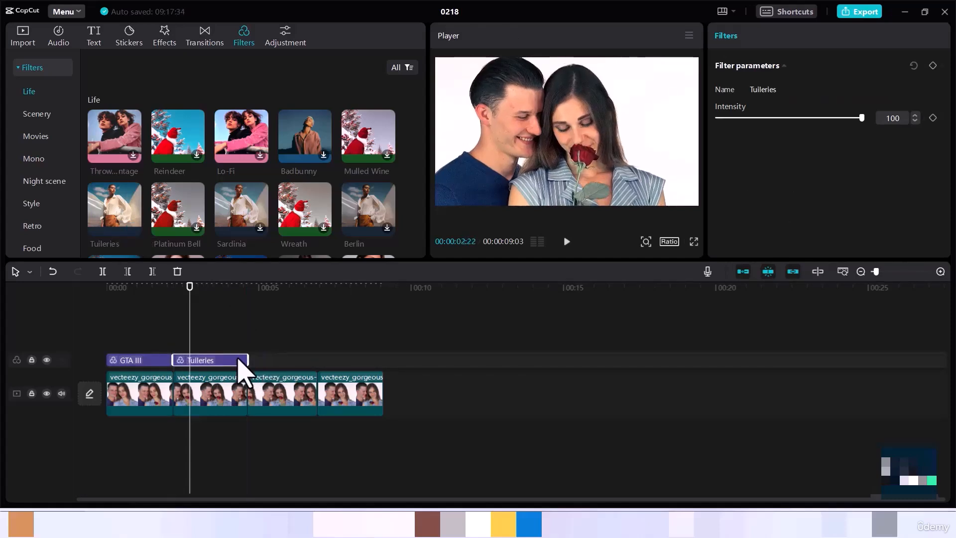
- Try the Tuileries filter's intensity at 51 and return it to 100 while previewing the second segment
{"action": "left_click_drag", "start_coordinate": [191, 292], "coordinate": [267, 299]}
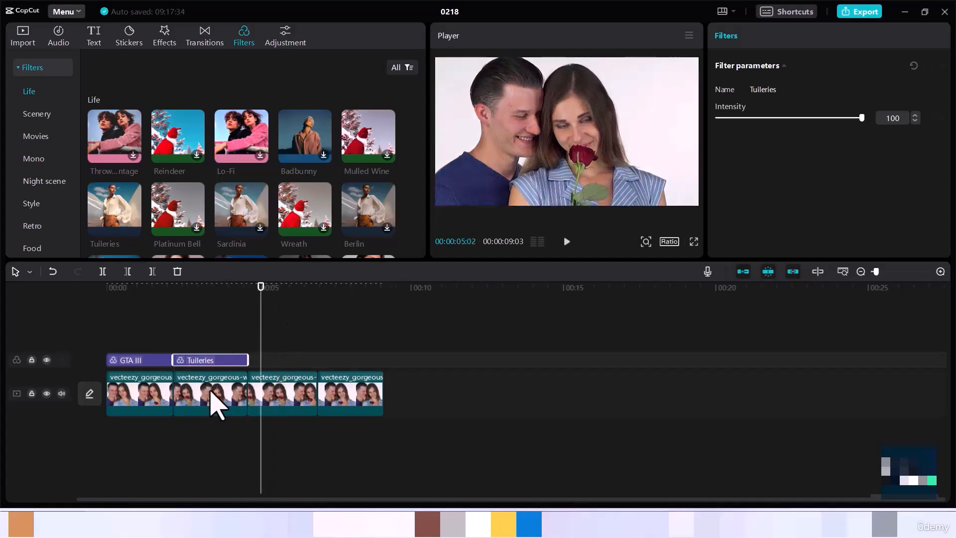
{"action": "left_click_drag", "start_coordinate": [259, 284], "coordinate": [212, 318]}
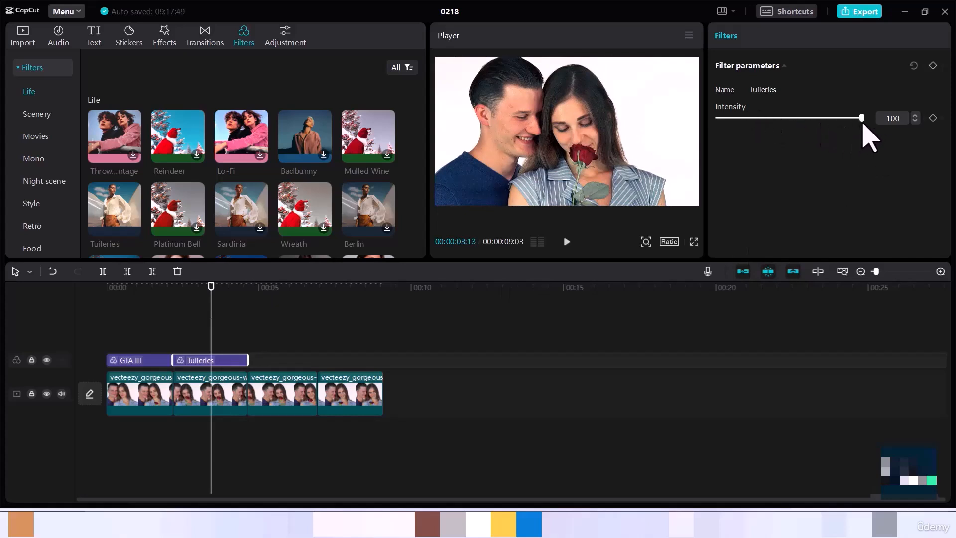
{"action": "left_click", "coordinate": [790, 120]}
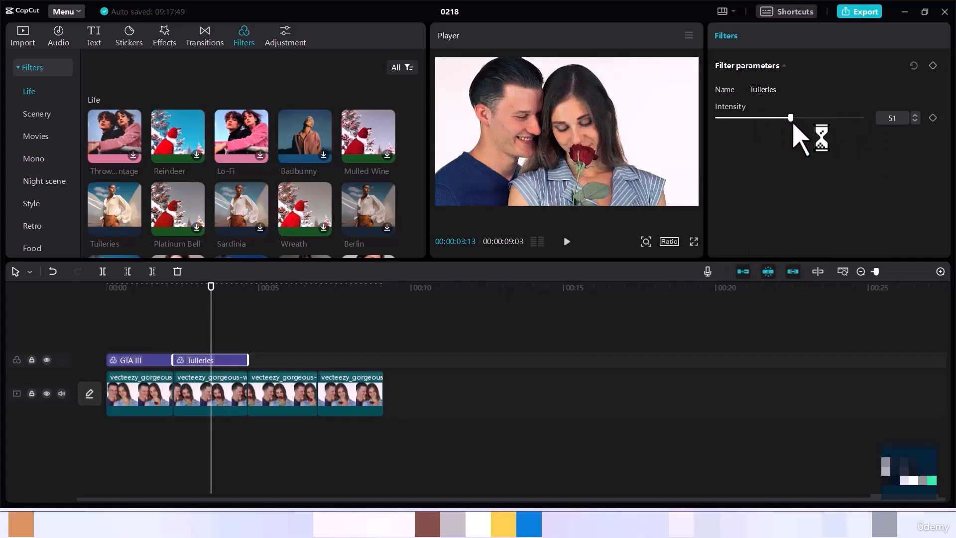
{"action": "left_click_drag", "start_coordinate": [790, 119], "coordinate": [870, 132]}
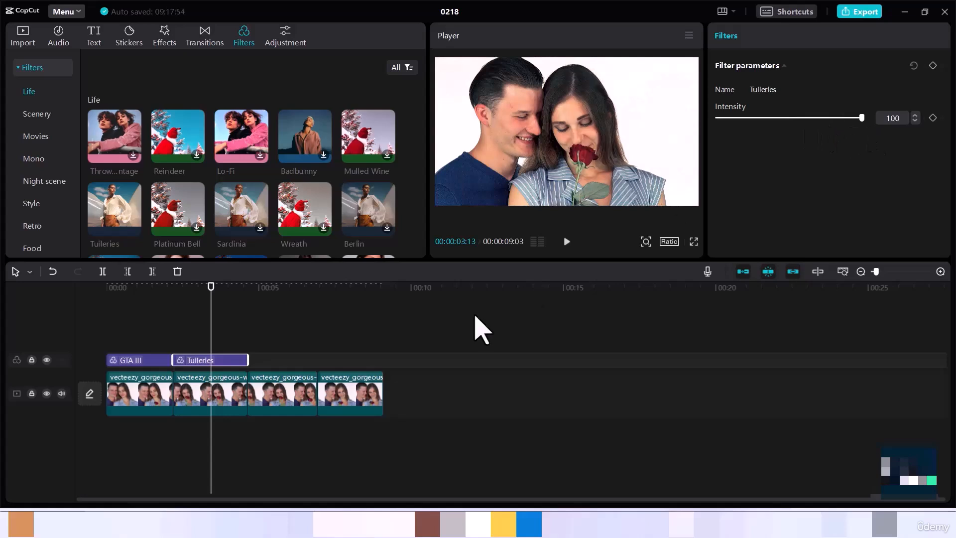
- Add the Ocean Eyes scenery filter over the third segment, aligned to its start
{"action": "left_click", "coordinate": [41, 118]}
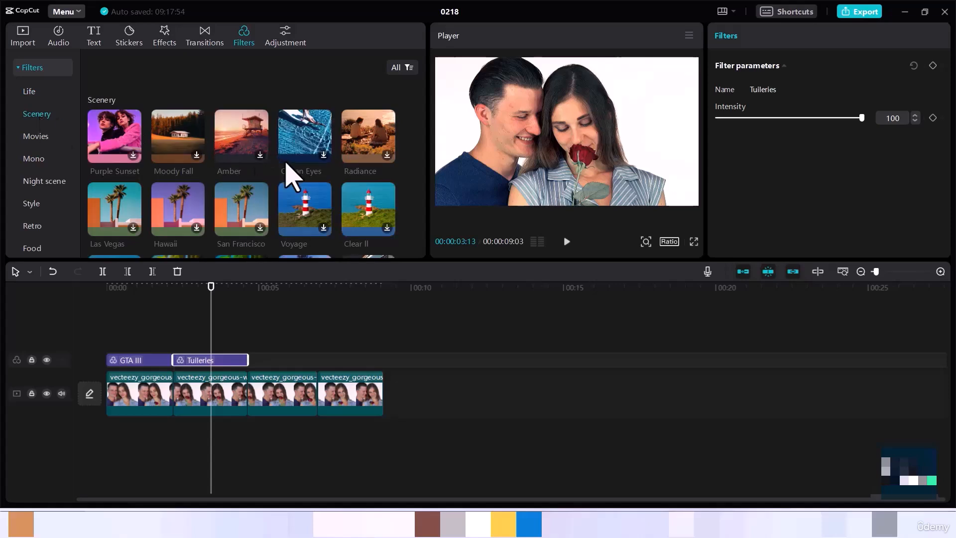
{"action": "left_click", "coordinate": [329, 155]}
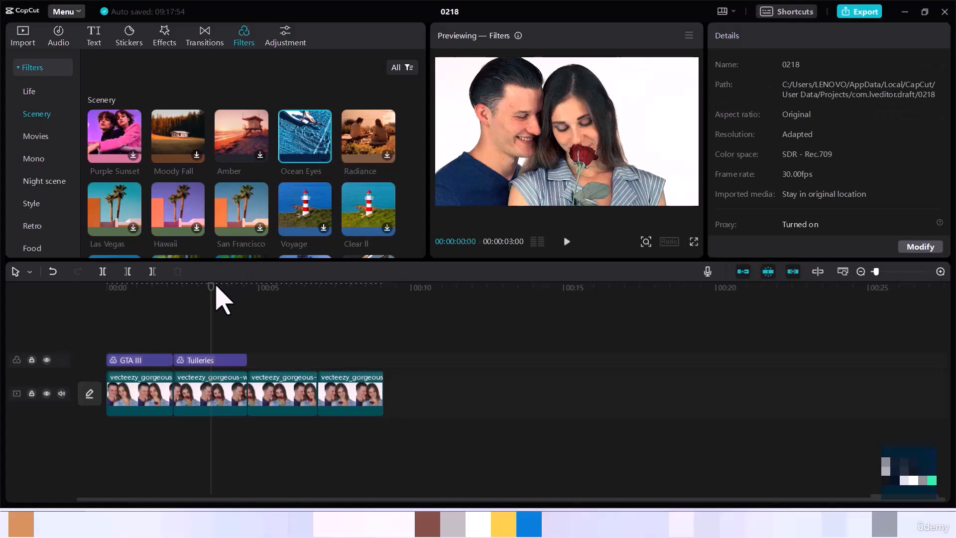
{"action": "left_click", "coordinate": [276, 297]}
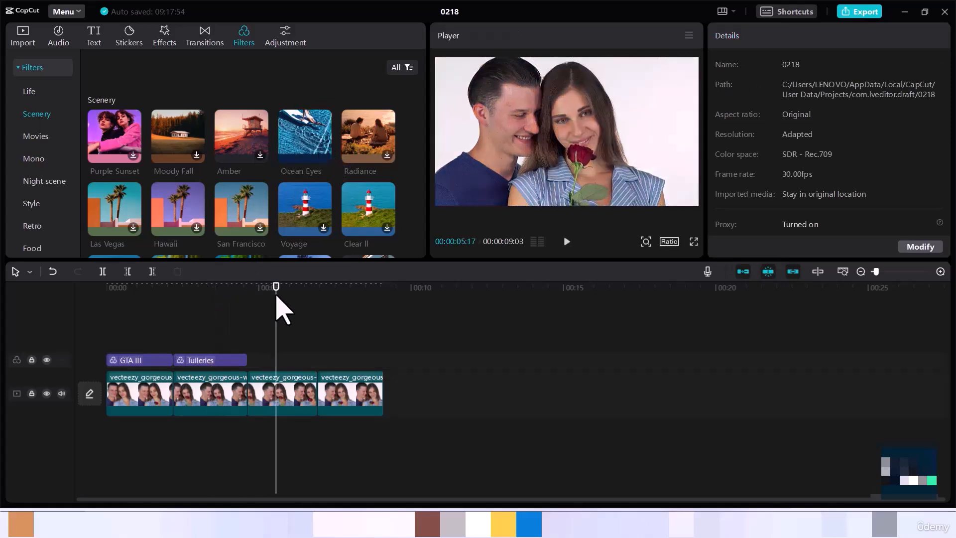
{"action": "left_click", "coordinate": [323, 155]}
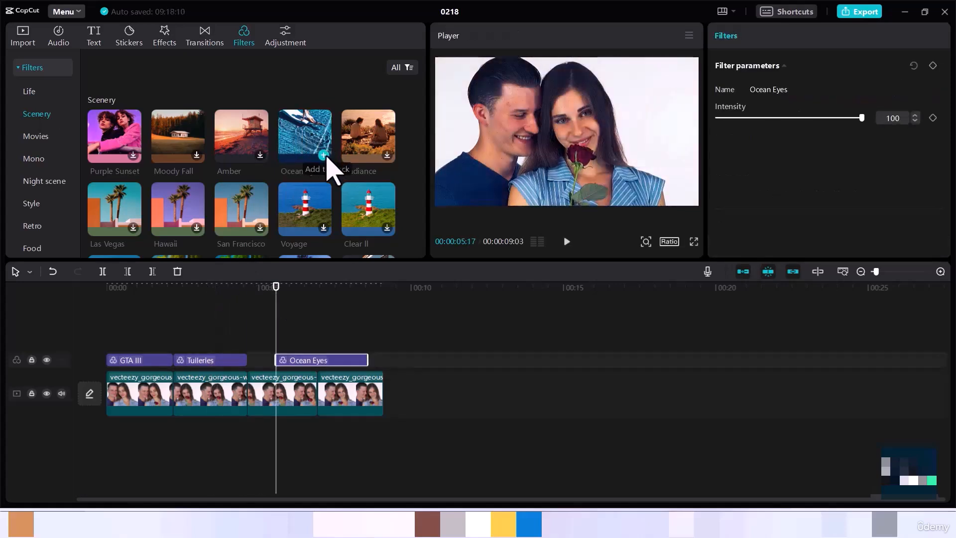
{"action": "mouse_move", "coordinate": [327, 361]}
{"action": "left_mouse_down"}
{"action": "mouse_move", "coordinate": [298, 367]}
{"action": "mouse_move", "coordinate": [295, 346]}
{"action": "mouse_move", "coordinate": [309, 356]}
{"action": "mouse_move", "coordinate": [302, 368]}
{"action": "mouse_move", "coordinate": [302, 359]}
{"action": "mouse_move", "coordinate": [336, 359]}
{"action": "mouse_move", "coordinate": [317, 359]}
{"action": "left_mouse_up"}
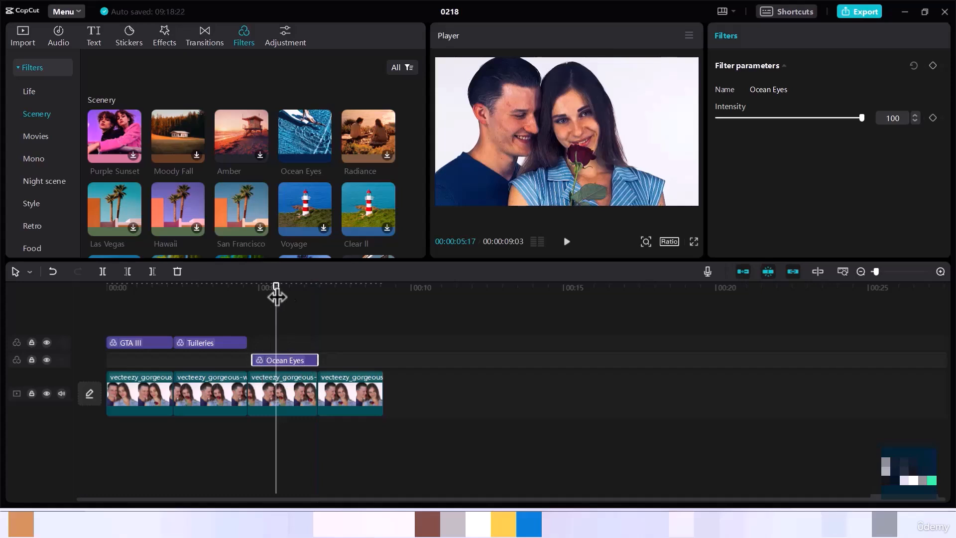
- Add the Miami retro filter over the fourth segment, aligned to the segment's start
{"action": "left_click_drag", "start_coordinate": [276, 297], "coordinate": [212, 309]}
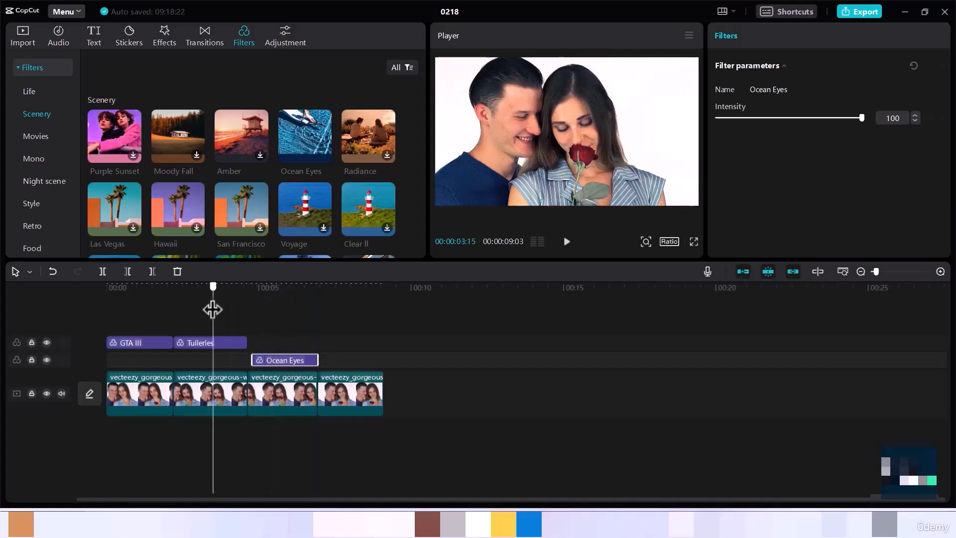
{"action": "left_click", "coordinate": [272, 308]}
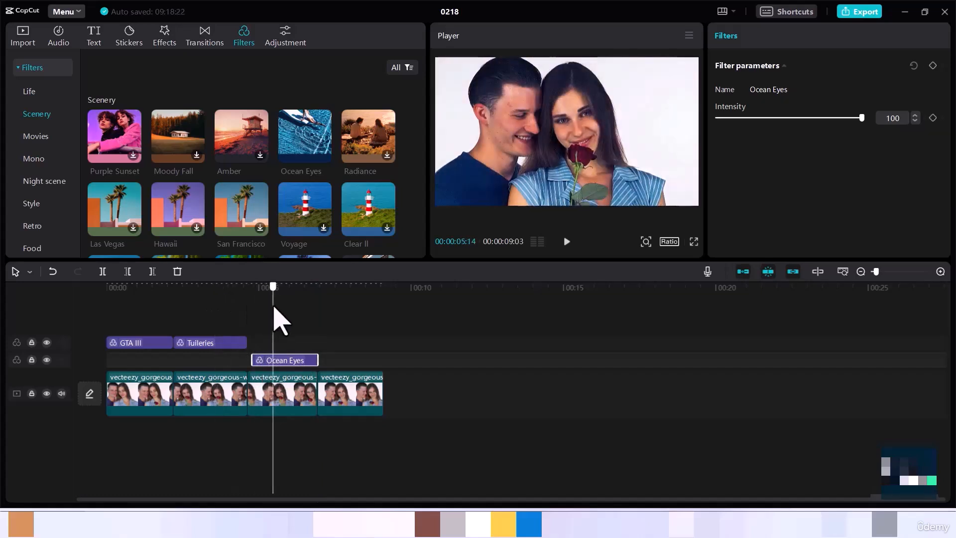
{"action": "left_click_drag", "start_coordinate": [273, 307], "coordinate": [356, 327]}
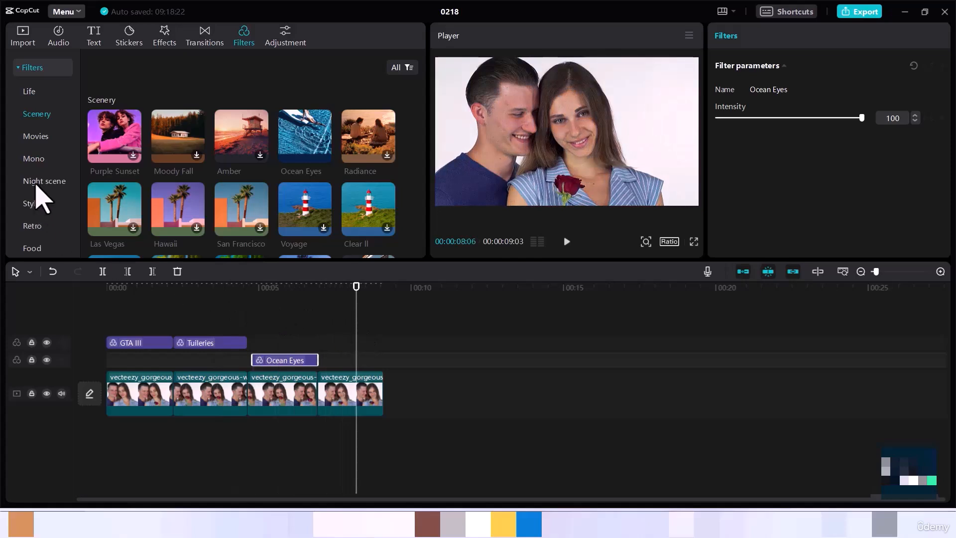
{"action": "left_click", "coordinate": [33, 227]}
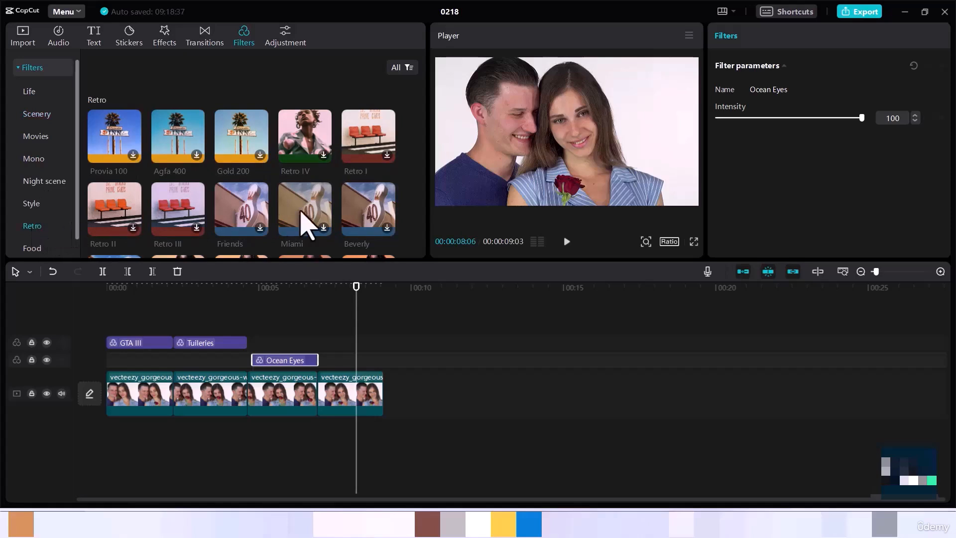
{"action": "left_click", "coordinate": [325, 228]}
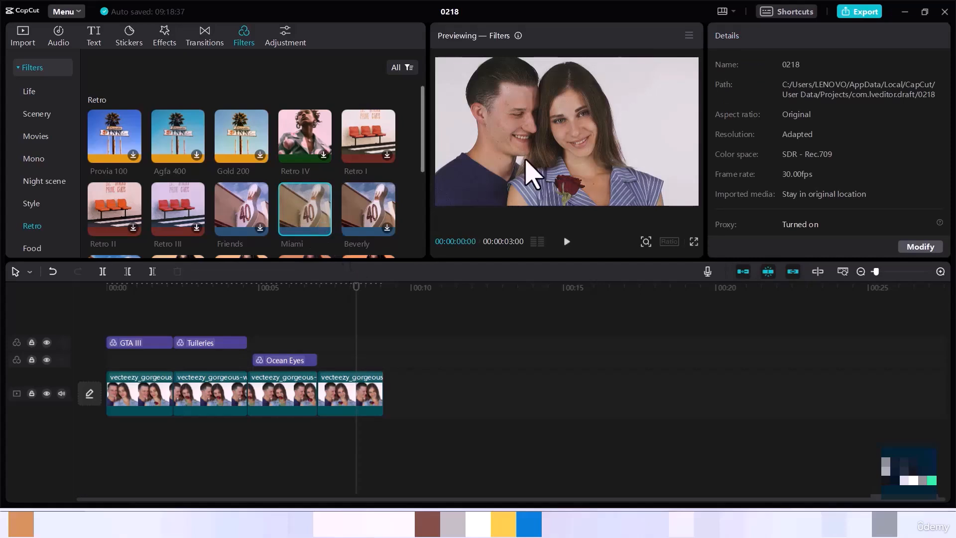
{"action": "left_click", "coordinate": [324, 229]}
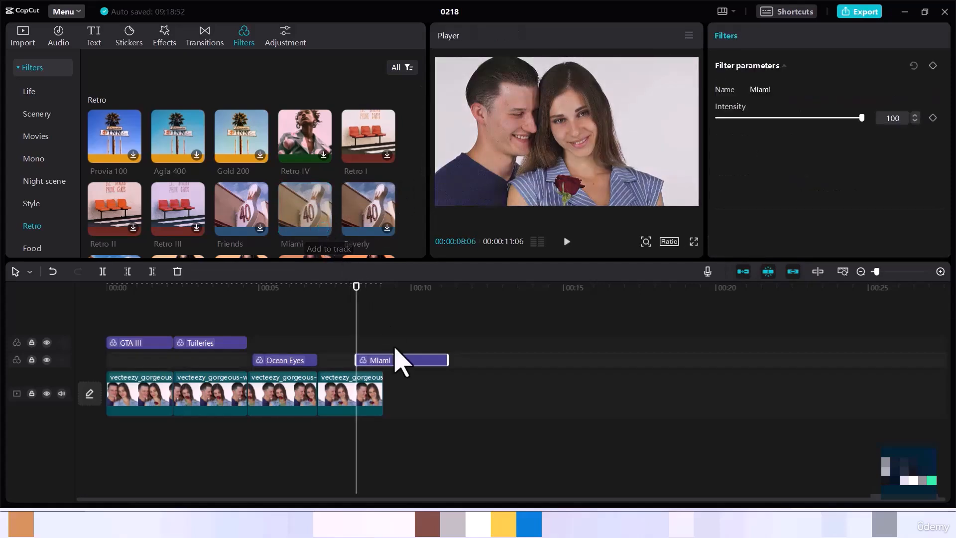
{"action": "mouse_move", "coordinate": [400, 358]}
{"action": "left_mouse_down"}
{"action": "mouse_move", "coordinate": [361, 360]}
{"action": "mouse_move", "coordinate": [395, 371]}
{"action": "mouse_move", "coordinate": [385, 369]}
{"action": "left_mouse_up"}
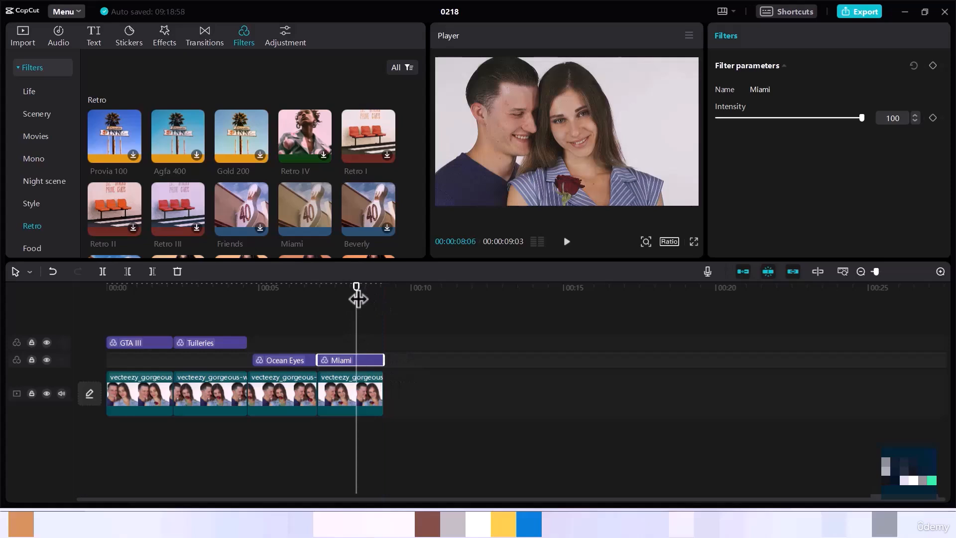
- Set the Miami filter's intensity to 51
{"action": "left_click_drag", "start_coordinate": [356, 298], "coordinate": [352, 337]}
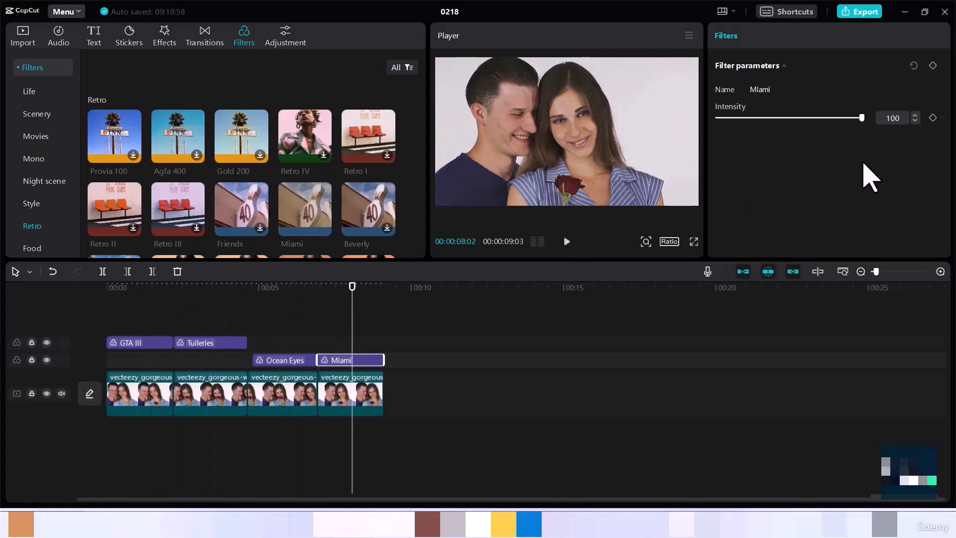
{"action": "left_click_drag", "start_coordinate": [861, 118], "coordinate": [789, 124]}
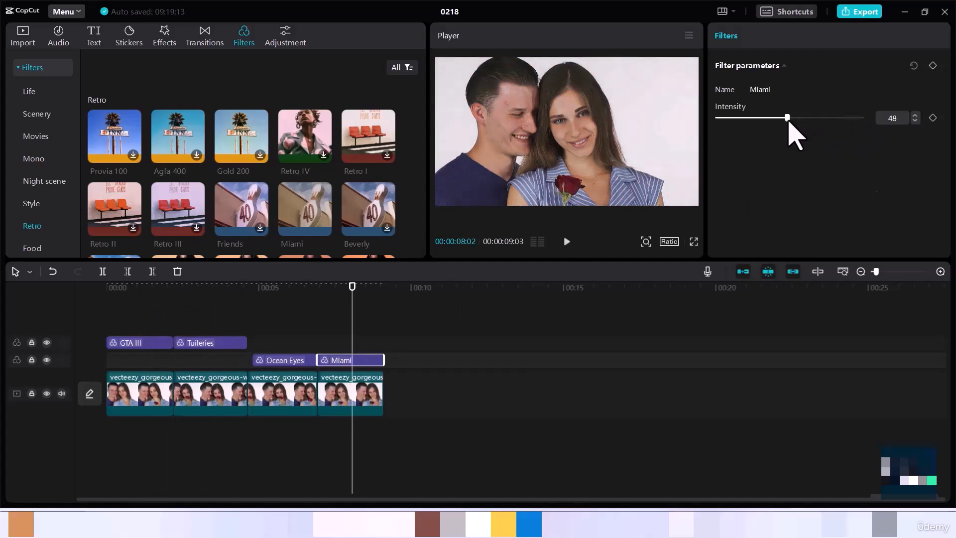
{"action": "mouse_move", "coordinate": [788, 121]}
{"action": "left_mouse_down"}
{"action": "mouse_move", "coordinate": [800, 122]}
{"action": "mouse_move", "coordinate": [791, 122]}
{"action": "left_mouse_up"}
- Browse the Food filter category
{"action": "left_click", "coordinate": [31, 251]}
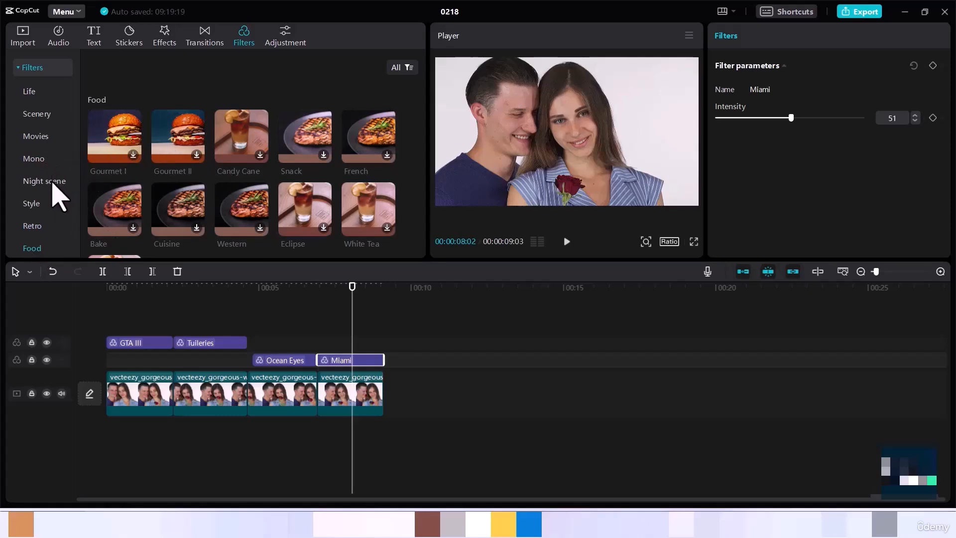
{"action": "scroll", "coordinate": [53, 184], "scroll_direction": "down", "scroll_amount": 1}
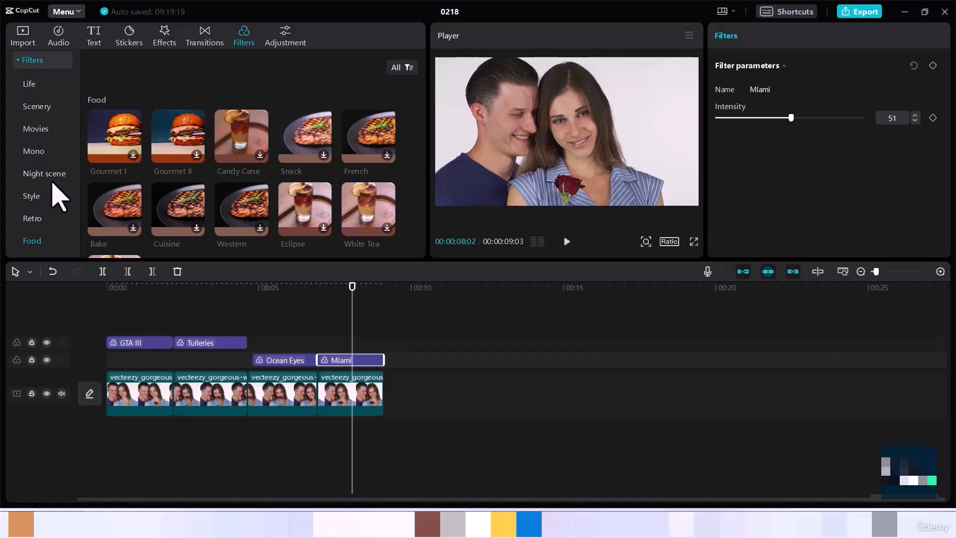